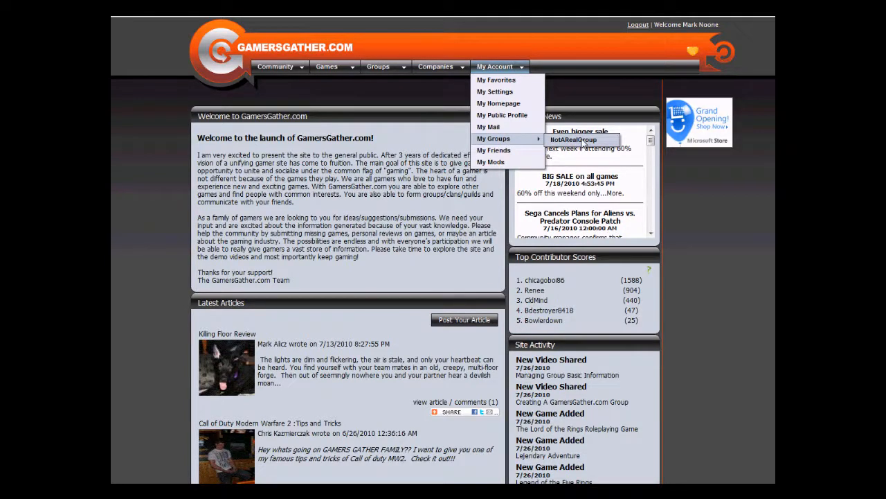
Step: Open the message board management page of the NotARealGroup group
{"action": "left_click", "coordinate": [584, 142]}
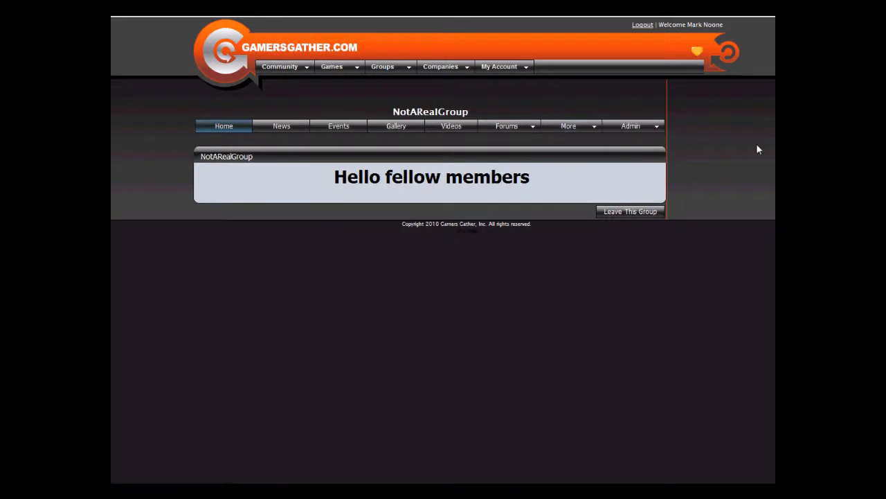
{"action": "mouse_move", "coordinate": [655, 131]}
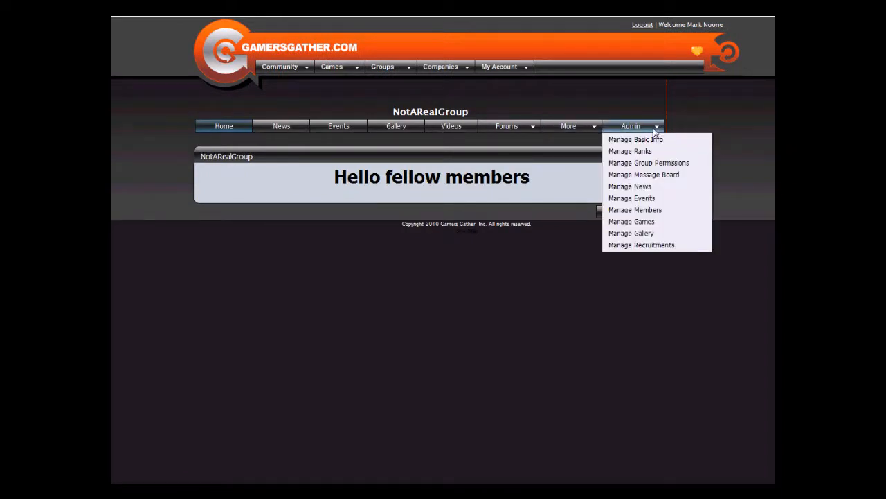
{"action": "left_click", "coordinate": [659, 177]}
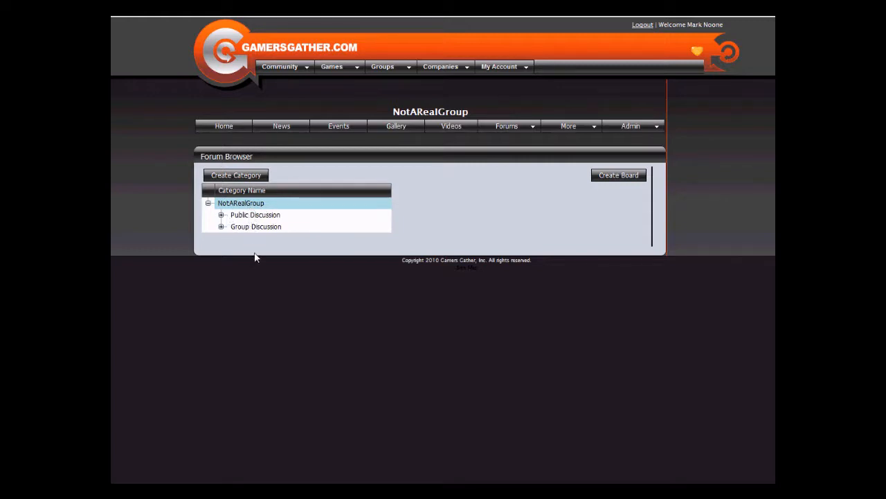
Step: Rename the Public Discussion category as "Public Discussion 1" and save its general info
{"action": "left_click", "coordinate": [260, 215]}
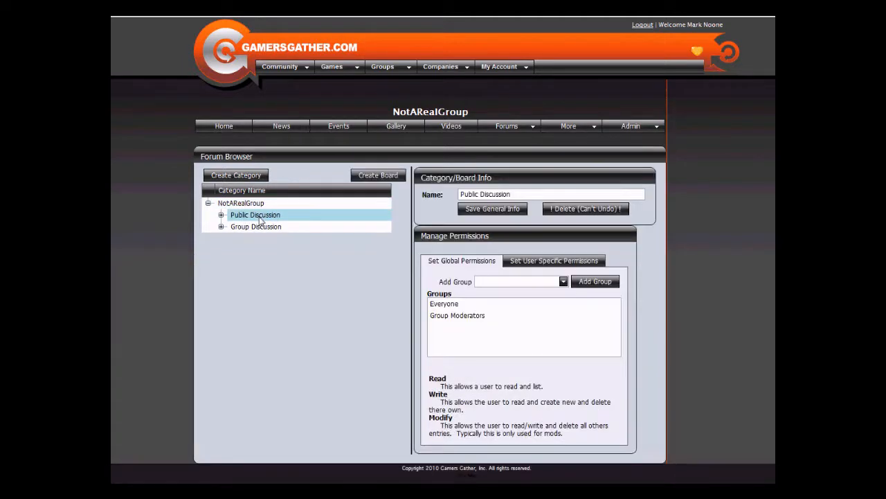
{"action": "left_click_drag", "start_coordinate": [521, 195], "coordinate": [449, 199]}
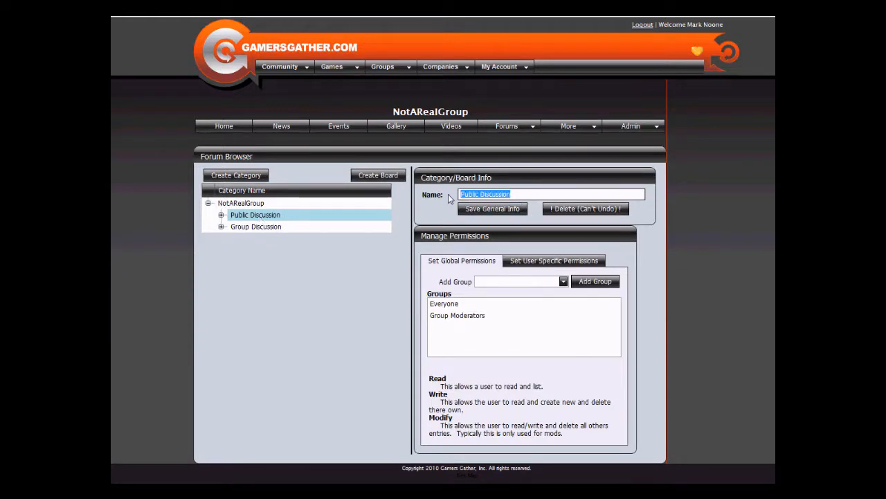
{"action": "left_click", "coordinate": [534, 200]}
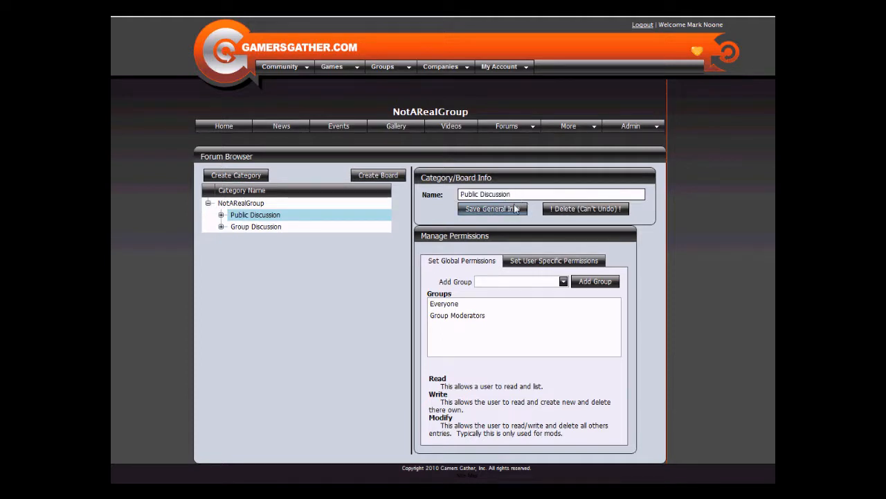
{"action": "type", "text": "1"}
{"action": "left_click", "coordinate": [512, 208]}
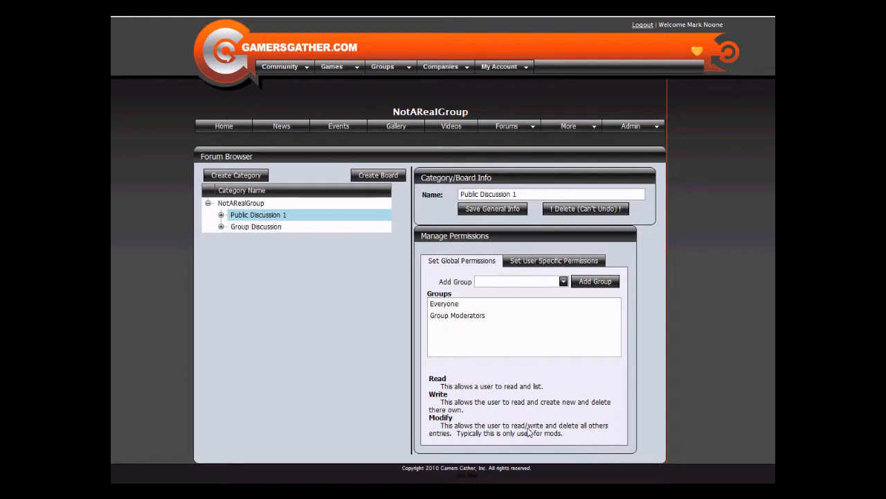
Step: Rename the Open Discussion board as "Open Discussion 1", set its description to "this is open to the public 1", and save
{"action": "left_click", "coordinate": [221, 216]}
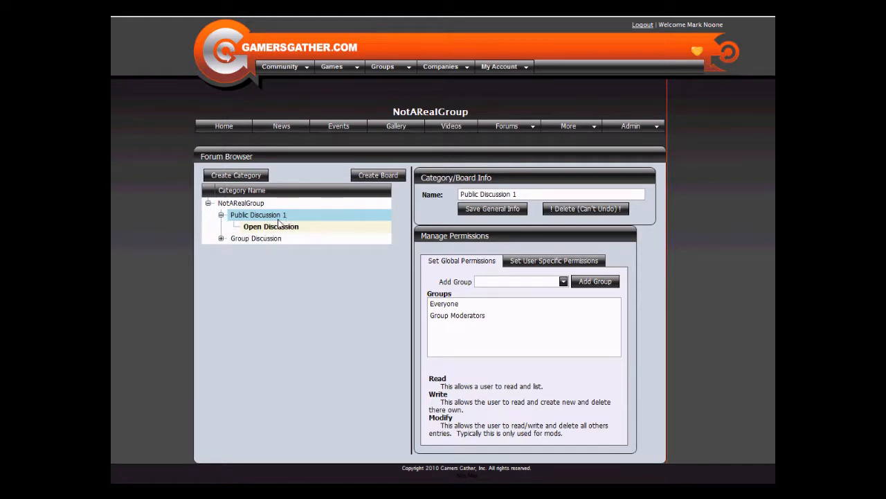
{"action": "left_click", "coordinate": [315, 230]}
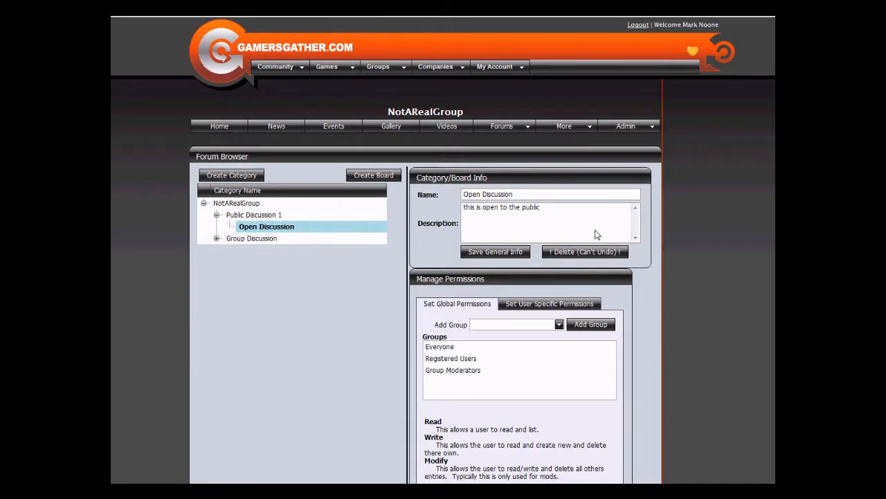
{"action": "left_click", "coordinate": [520, 196]}
{"action": "type", "text": "1"}
{"action": "left_click", "coordinate": [551, 220]}
{"action": "type", "text": "1"}
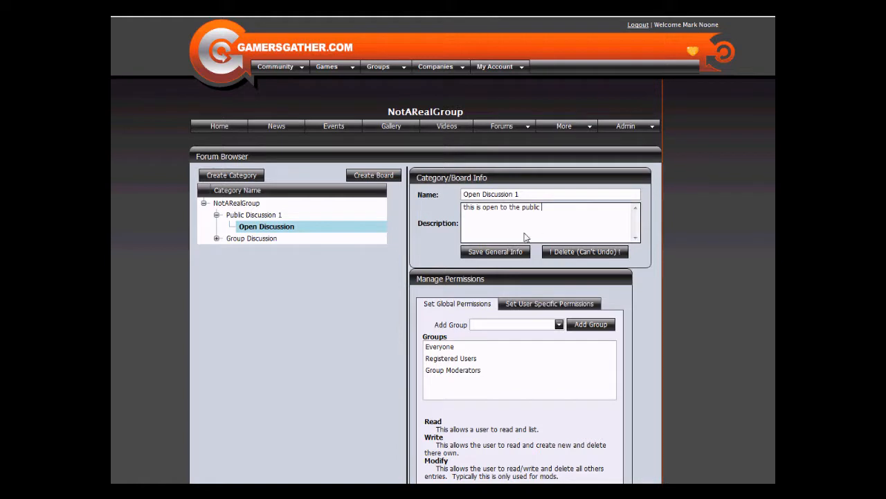
{"action": "left_click", "coordinate": [502, 253]}
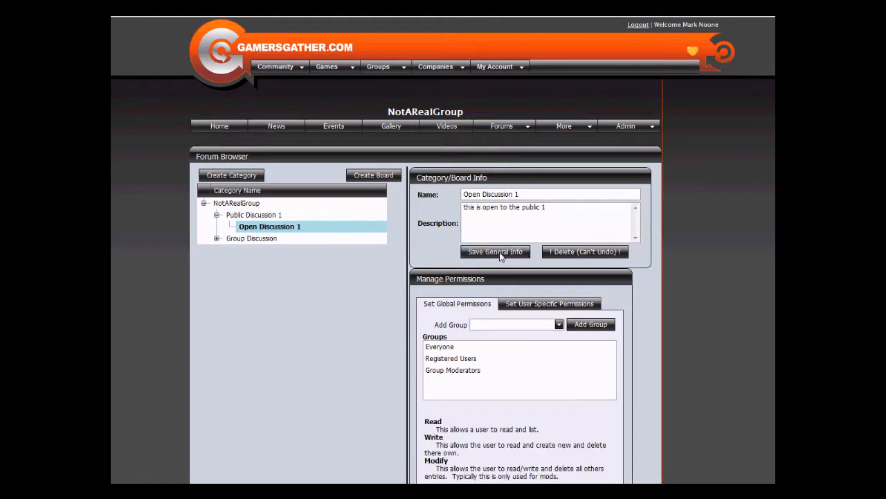
Step: Examine which groups can be added to the global permissions of the Open Discussion 1 board
{"action": "scroll", "coordinate": [696, 349], "scroll_direction": "down", "scroll_amount": 1}
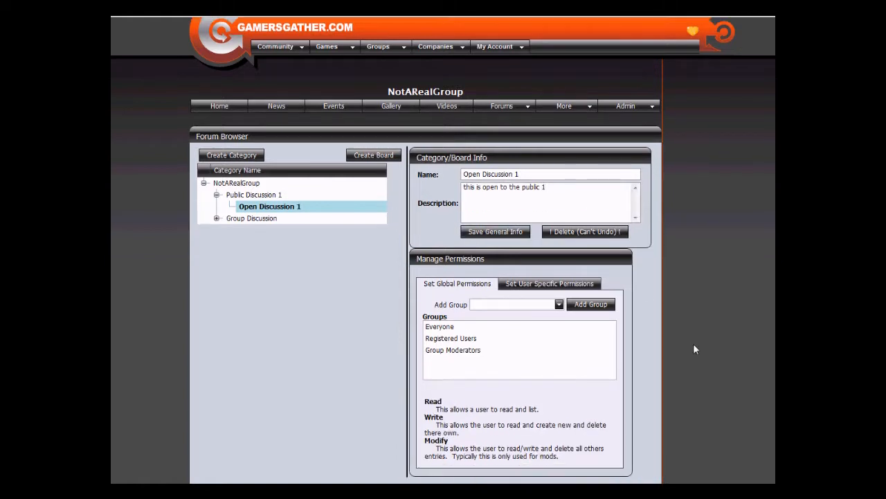
{"action": "left_click", "coordinate": [559, 304]}
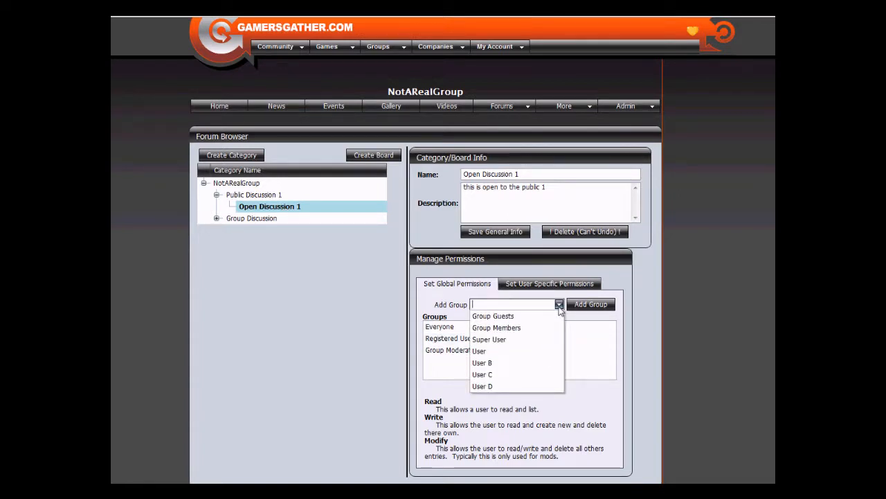
{"action": "left_click", "coordinate": [441, 331]}
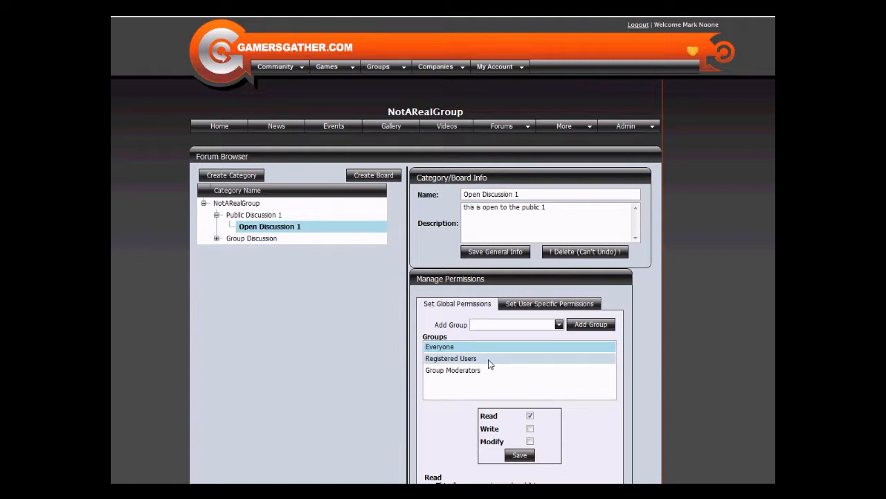
{"action": "left_click", "coordinate": [558, 325]}
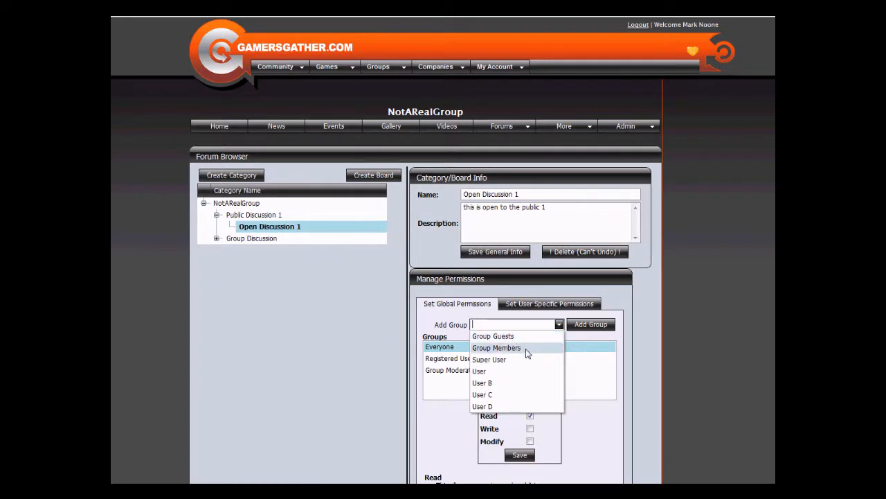
{"action": "left_click", "coordinate": [451, 371]}
{"action": "left_click", "coordinate": [464, 373]}
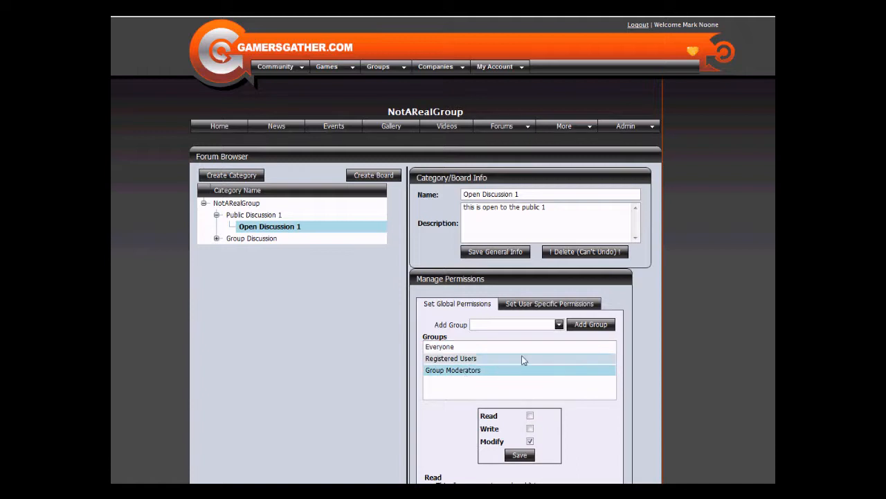
{"action": "left_click", "coordinate": [559, 324]}
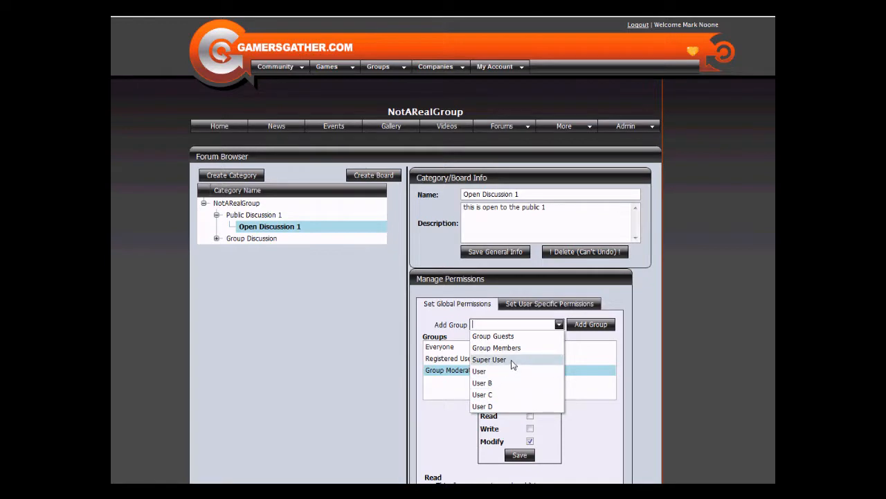
{"action": "left_click", "coordinate": [653, 360]}
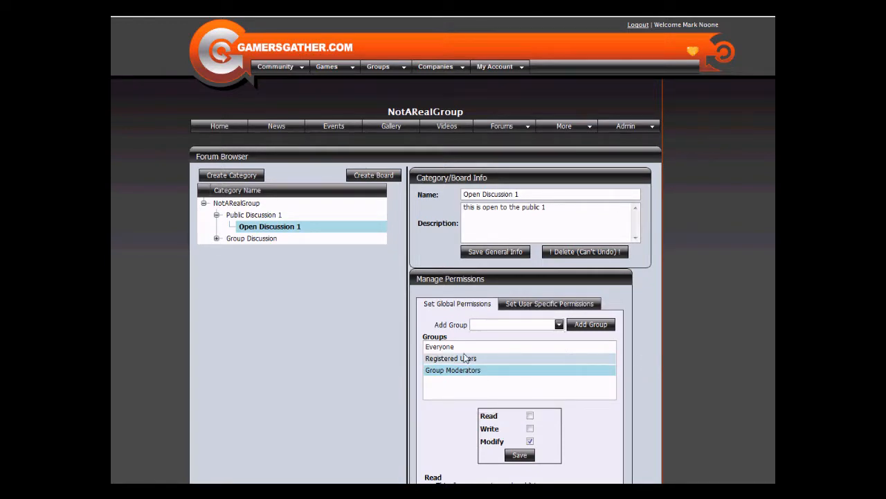
Step: Review the Read, Write and Modify permissions of Everyone, Registered Users and Group Moderators on the Open Discussion 1 board
{"action": "left_click", "coordinate": [456, 349]}
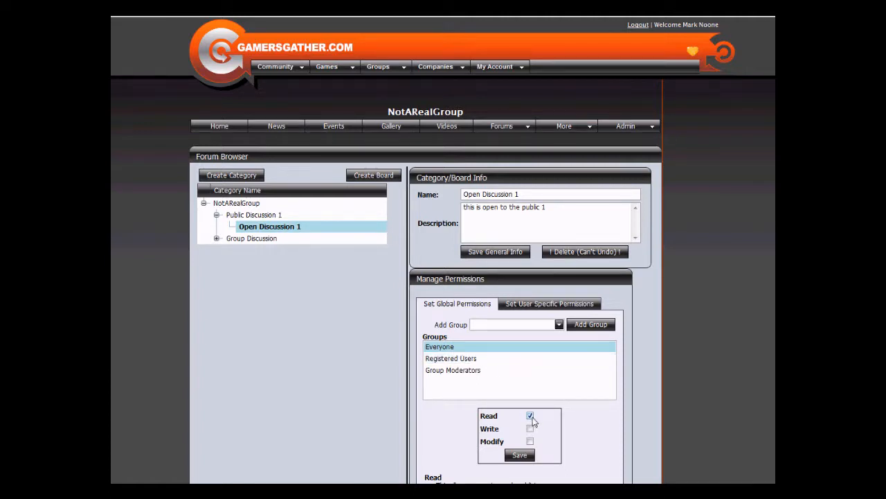
{"action": "left_click", "coordinate": [488, 361]}
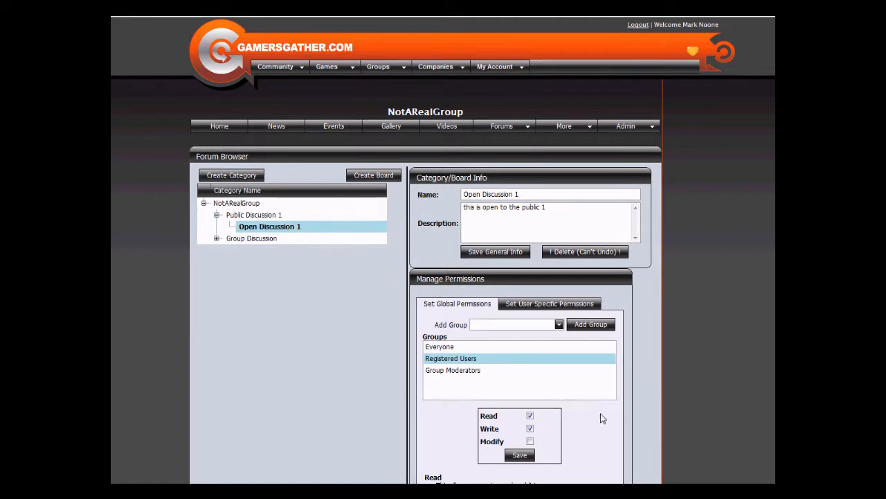
{"action": "left_click_drag", "start_coordinate": [477, 434], "coordinate": [503, 434]}
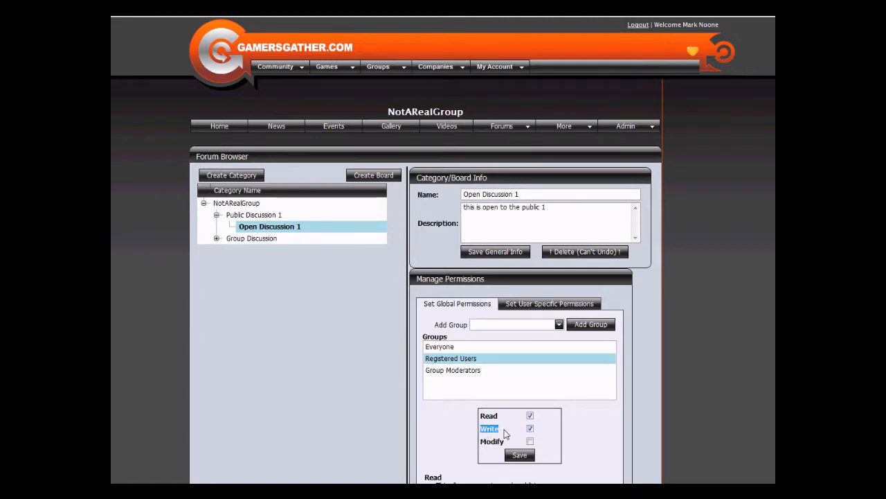
{"action": "left_click", "coordinate": [481, 370]}
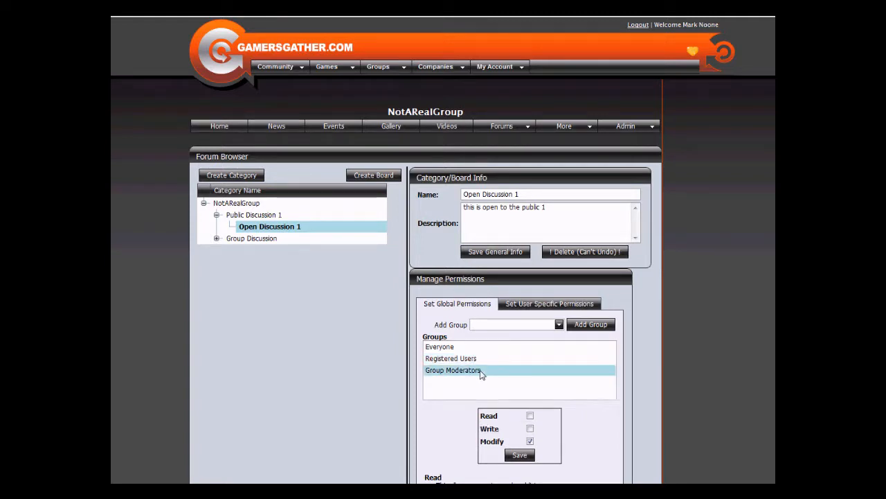
{"action": "left_click", "coordinate": [530, 441]}
Step: Add the available group member to the user-specific permissions of Open Discussion 1 and select Read and Write for that user
{"action": "scroll", "coordinate": [609, 439], "scroll_direction": "down", "scroll_amount": 2}
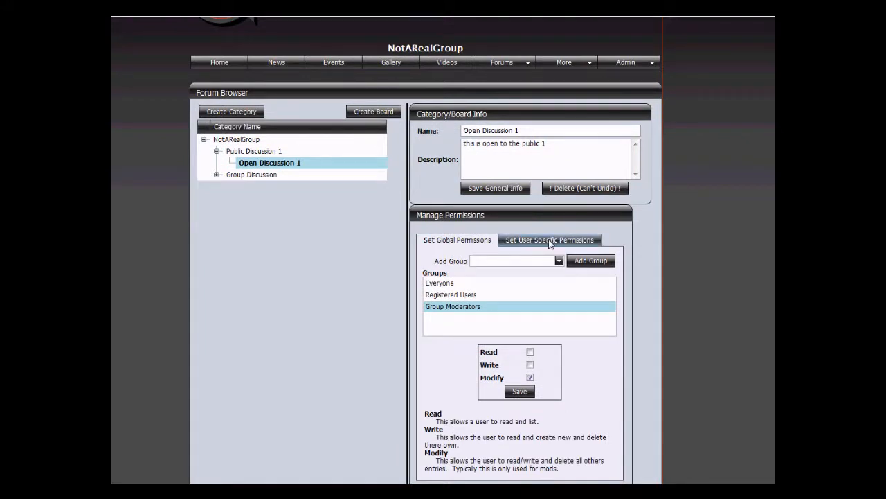
{"action": "left_click", "coordinate": [549, 240]}
{"action": "left_click", "coordinate": [563, 260]}
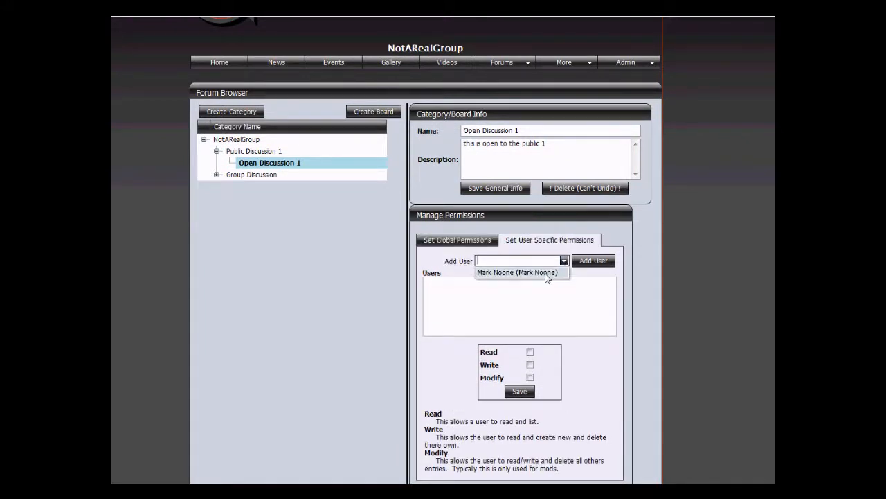
{"action": "left_click", "coordinate": [527, 272]}
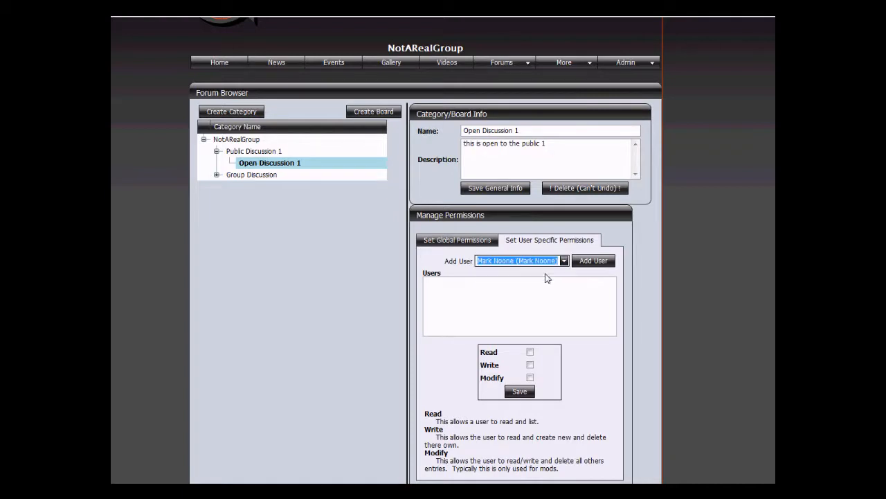
{"action": "left_click", "coordinate": [596, 261]}
{"action": "left_click", "coordinate": [464, 346]}
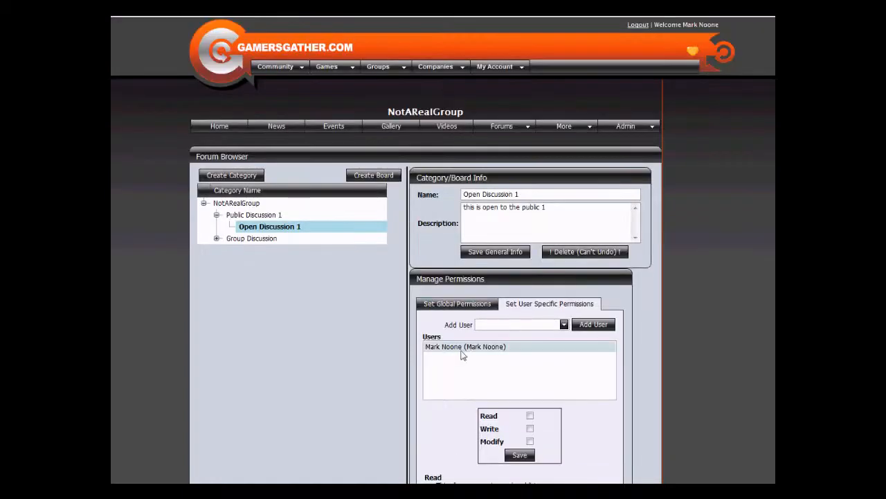
{"action": "left_click", "coordinate": [530, 429]}
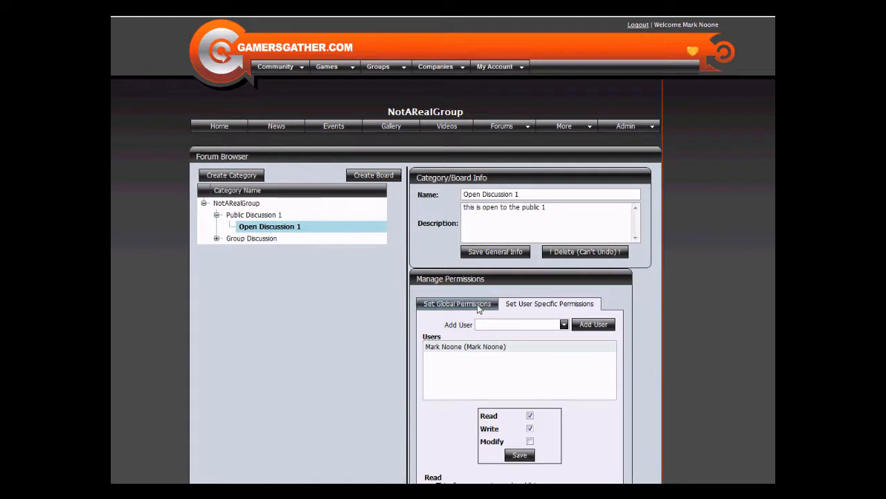
Step: Return to the board's global permissions and review the addable groups and the rights of Everyone and Registered Users
{"action": "left_click", "coordinate": [477, 309]}
{"action": "scroll", "coordinate": [679, 374], "scroll_direction": "down", "scroll_amount": 1}
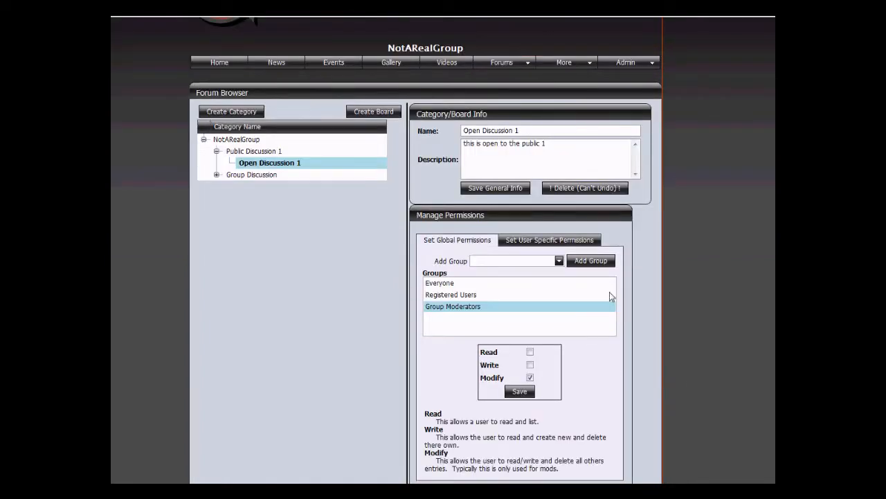
{"action": "left_click", "coordinate": [457, 284]}
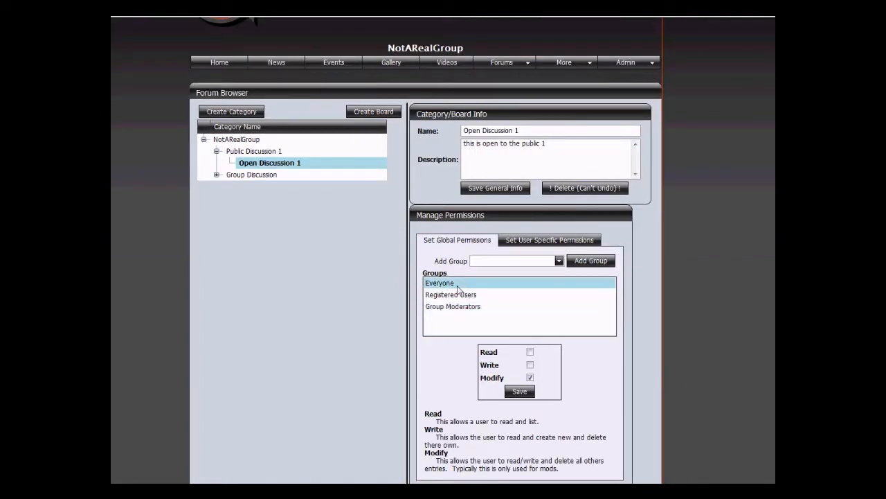
{"action": "scroll", "coordinate": [457, 290], "scroll_direction": "up", "scroll_amount": 1}
{"action": "left_click", "coordinate": [559, 325]}
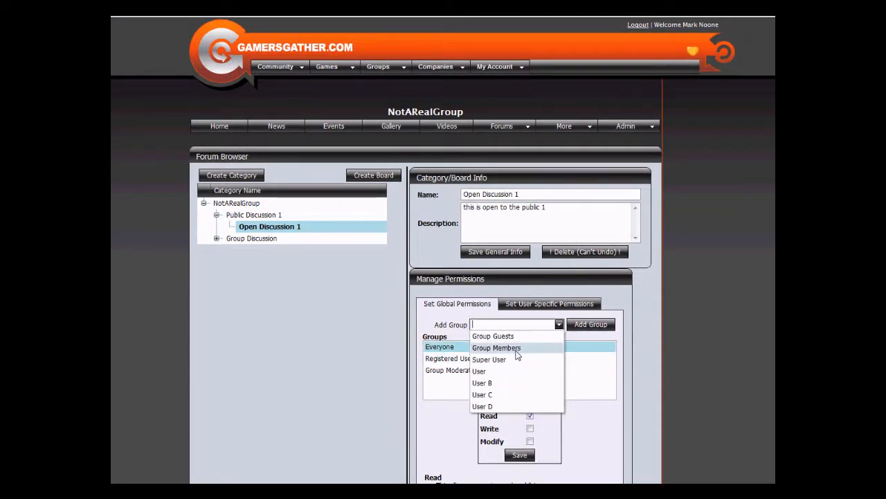
{"action": "left_click", "coordinate": [448, 358]}
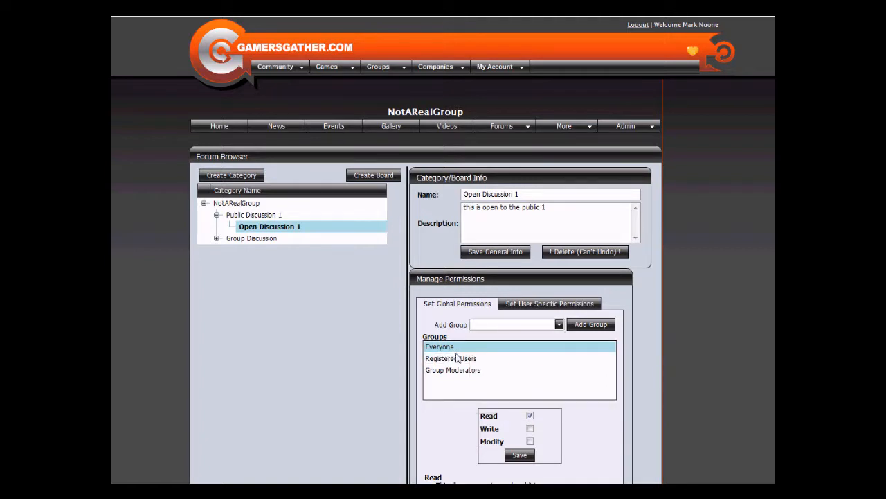
{"action": "left_click", "coordinate": [466, 360]}
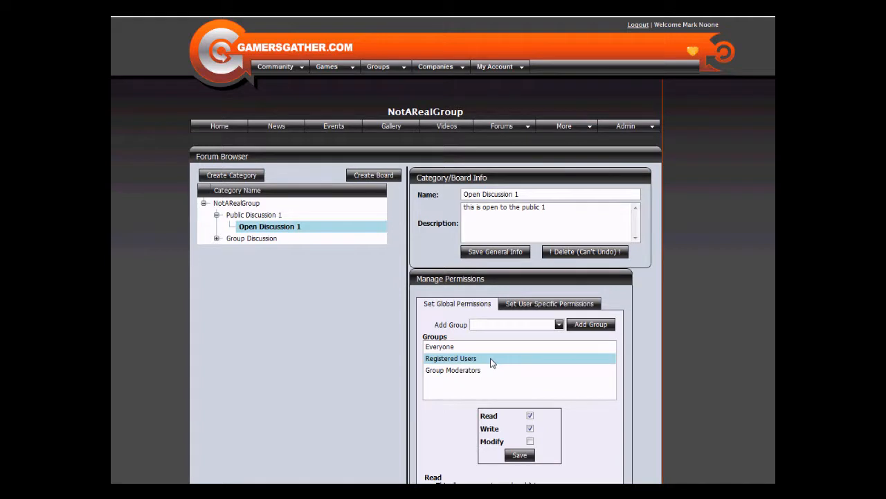
Step: Create a new board in the Public Discussion 1 category and reselect that category
{"action": "left_click", "coordinate": [264, 216]}
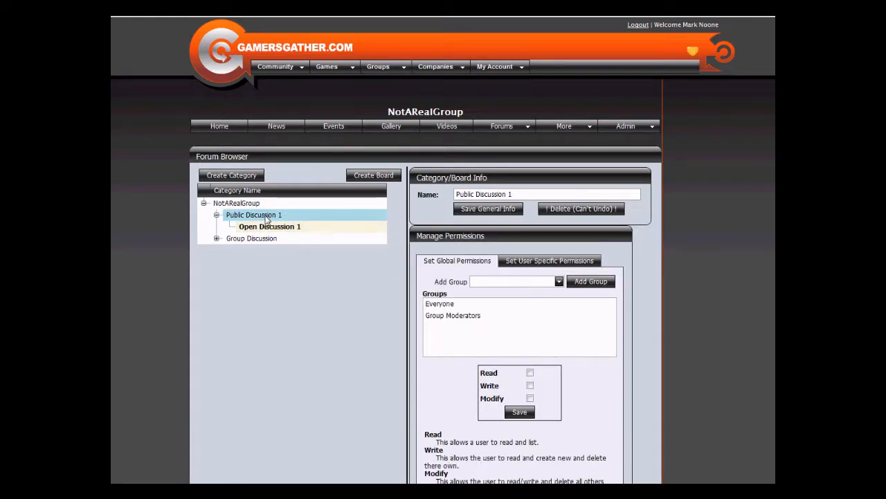
{"action": "left_click", "coordinate": [378, 178]}
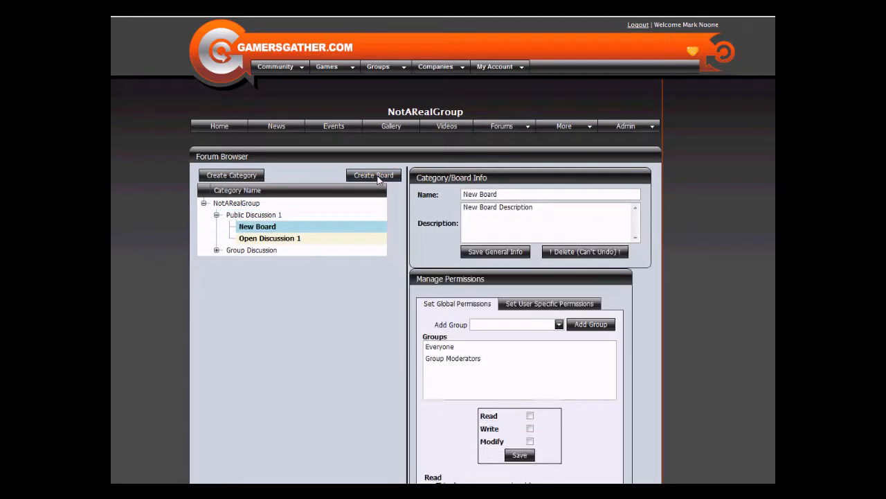
{"action": "left_click", "coordinate": [267, 218]}
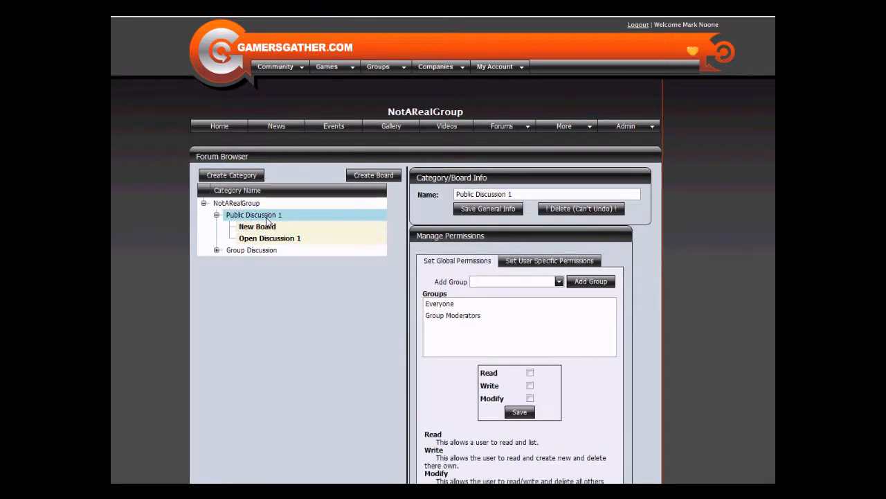
Step: Check the Everyone and Group Moderators permissions of the Public Discussion 1 category, and open New Board
{"action": "left_click", "coordinate": [441, 303]}
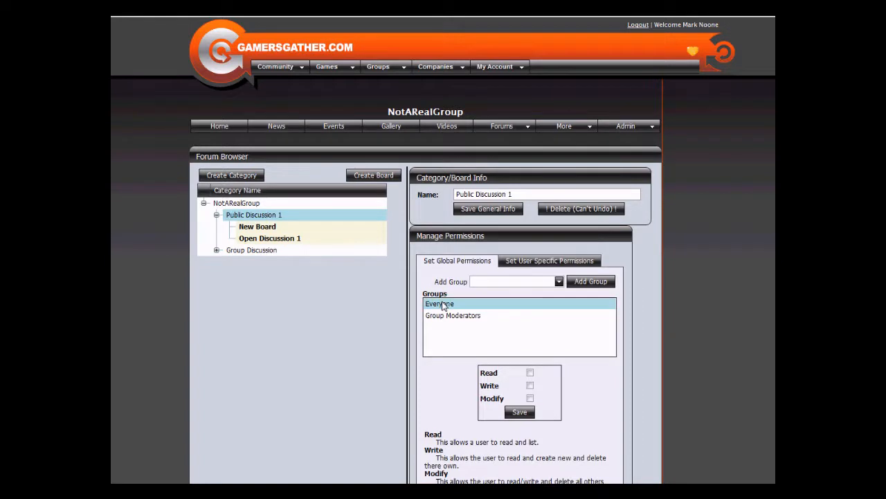
{"action": "left_click", "coordinate": [465, 315]}
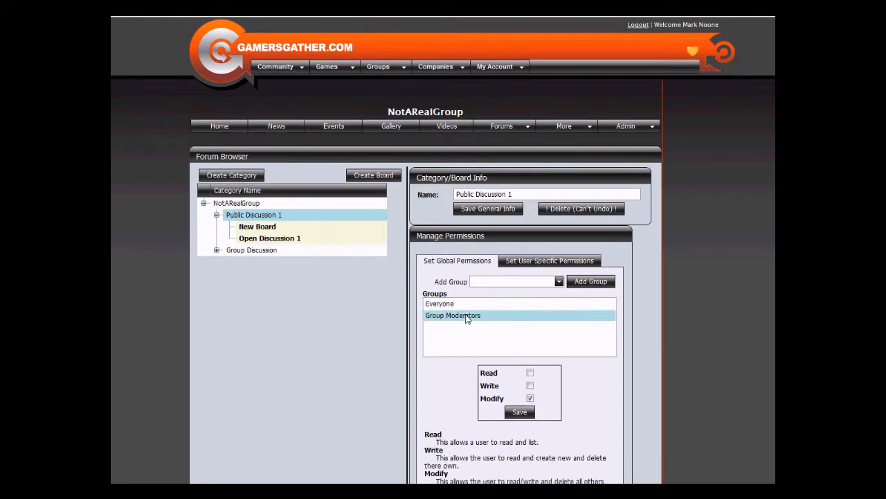
{"action": "left_click", "coordinate": [272, 227]}
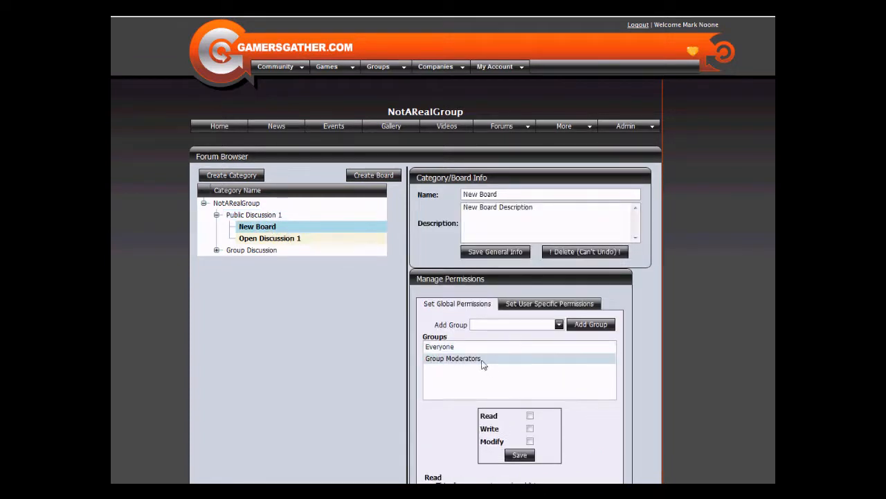
Step: Add the Registered Users group to the global permissions of New Board
{"action": "left_click", "coordinate": [559, 325]}
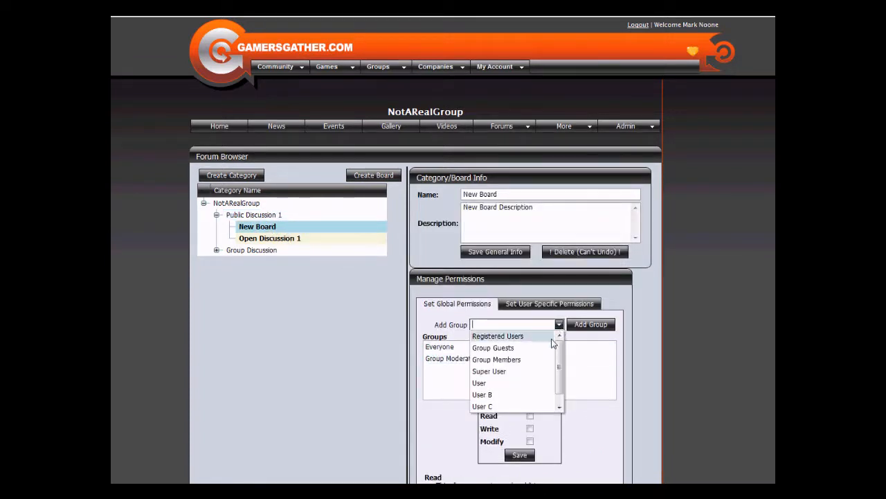
{"action": "left_click", "coordinate": [524, 337]}
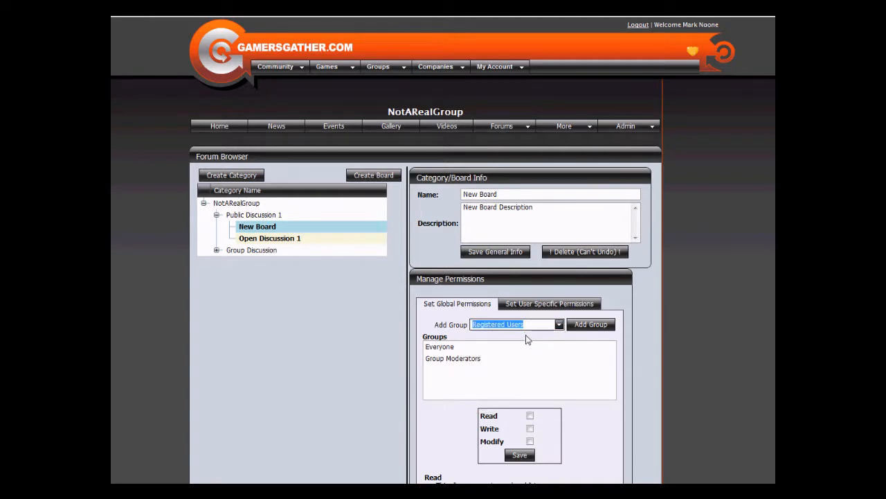
{"action": "left_click", "coordinate": [559, 324]}
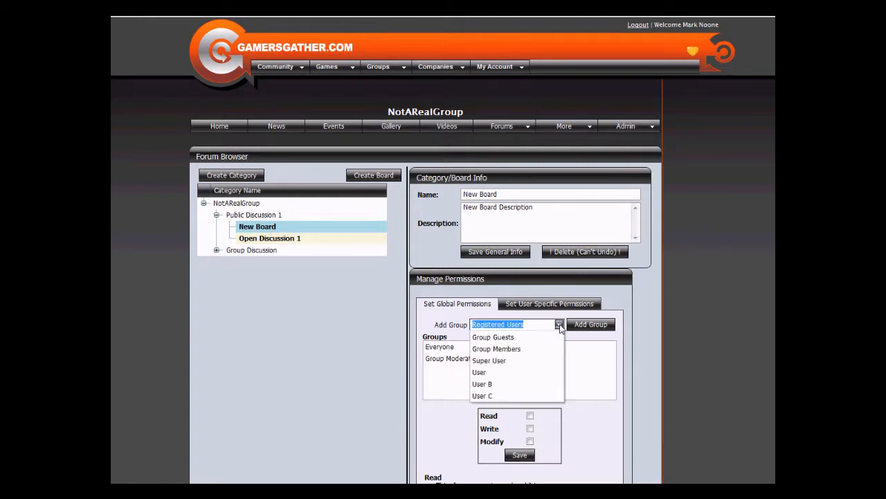
{"action": "left_click", "coordinate": [538, 337]}
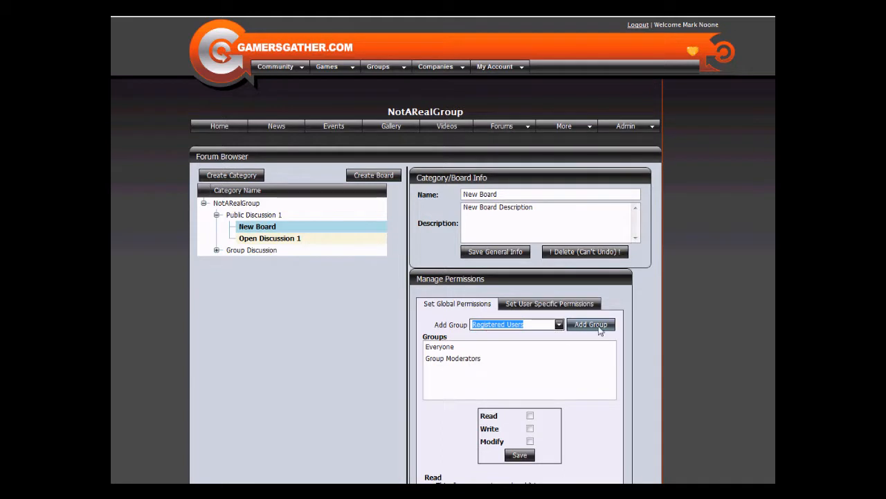
{"action": "left_click", "coordinate": [598, 330]}
Step: Grant Registered Users Read and Write permissions on New Board and save them
{"action": "left_click", "coordinate": [465, 363]}
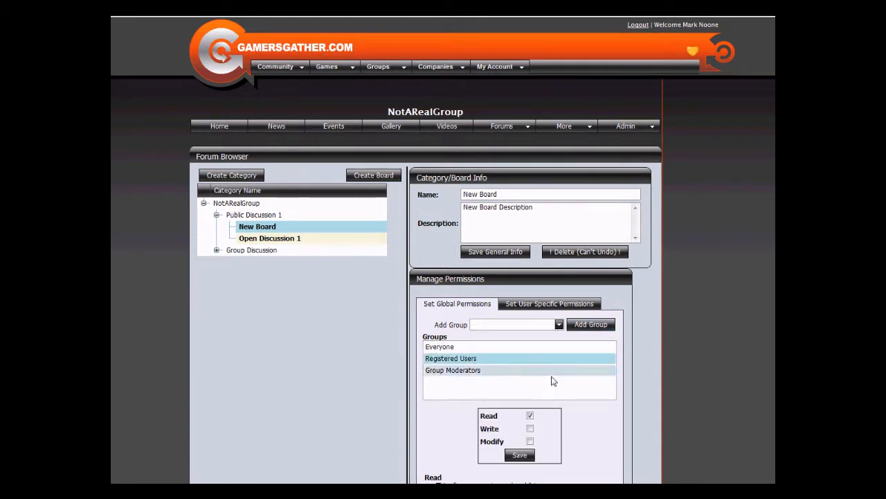
{"action": "left_click", "coordinate": [533, 416]}
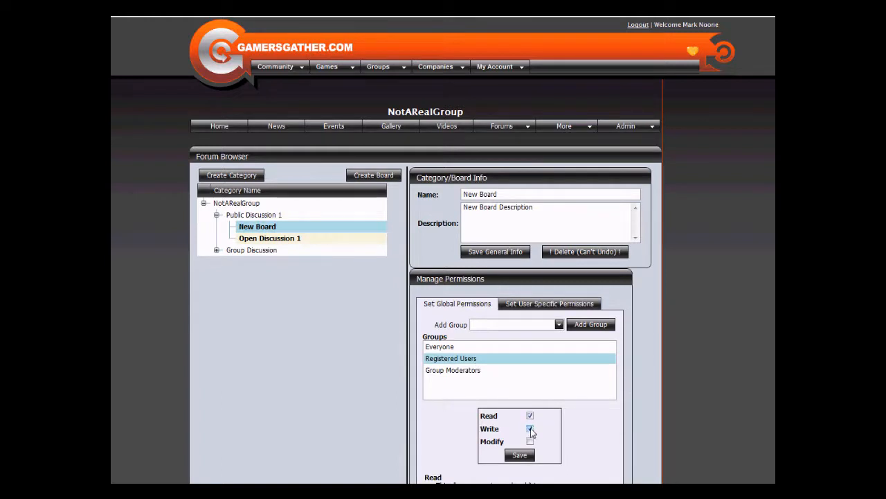
{"action": "left_click", "coordinate": [521, 459]}
{"action": "left_click", "coordinate": [466, 362]}
Step: Rename New Board as Recruitment, set its description to "Test Description" and save the general info
{"action": "left_click_drag", "start_coordinate": [524, 197], "coordinate": [429, 196]}
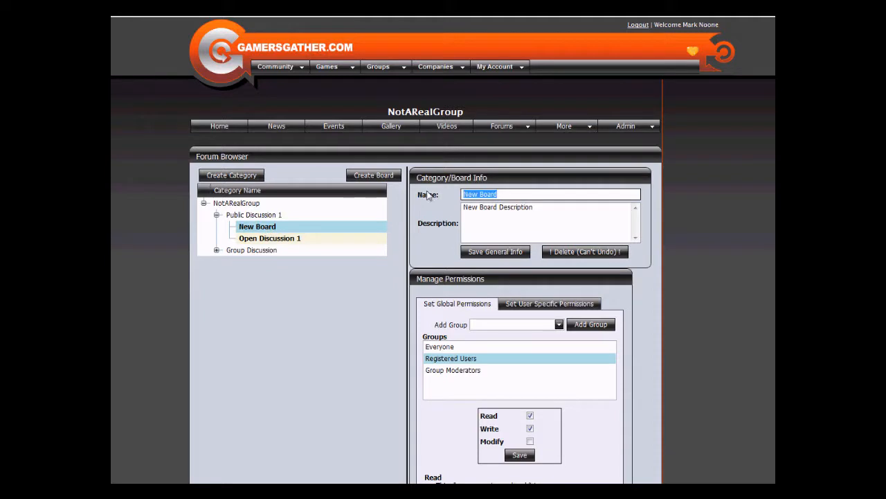
{"action": "type", "text": "Recruitment"}
{"action": "left_click_drag", "start_coordinate": [540, 207], "coordinate": [469, 220]}
{"action": "type", "text": "Test De"}
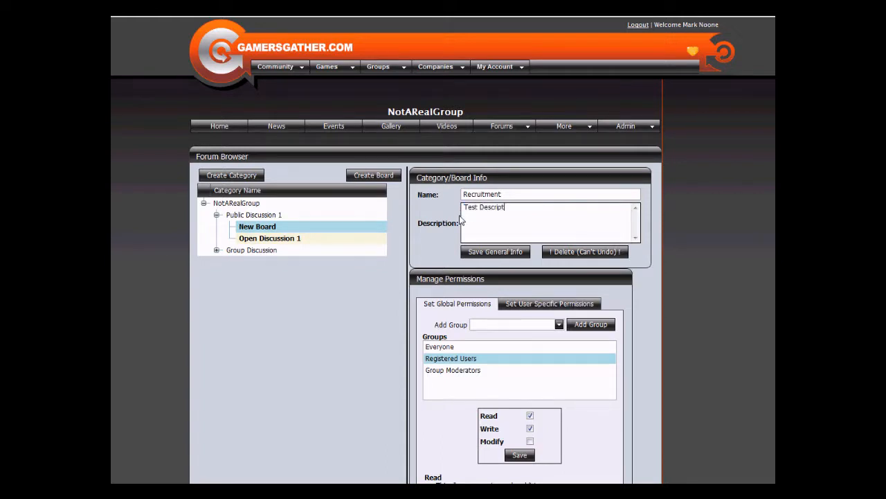
{"action": "left_click", "coordinate": [513, 253]}
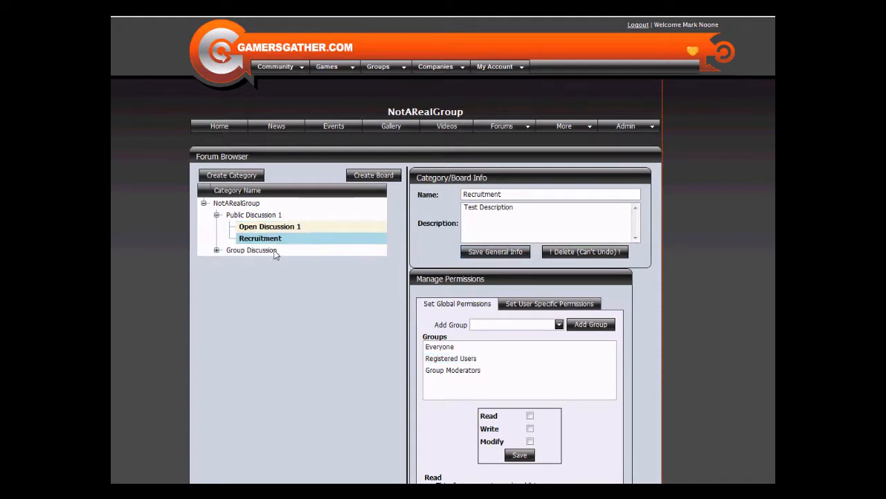
Step: Expand the Group Discussion category and move the Recruitment board into it
{"action": "left_click", "coordinate": [216, 252]}
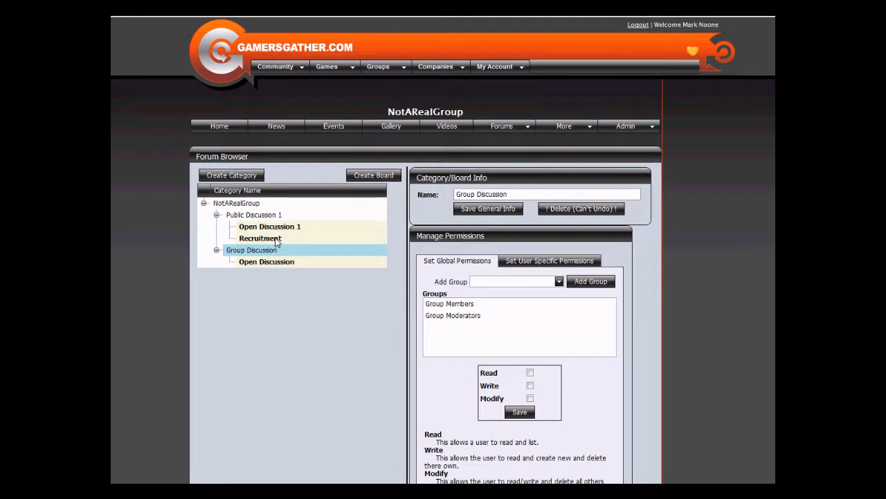
{"action": "left_click", "coordinate": [276, 239]}
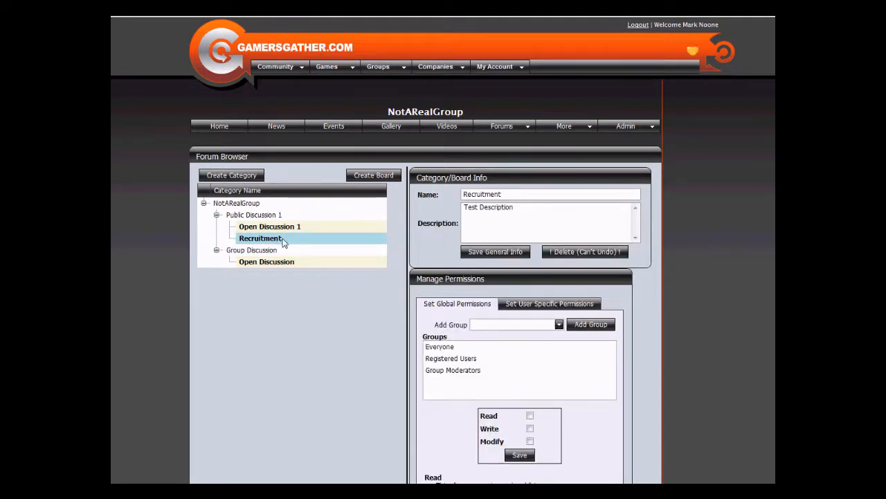
{"action": "mouse_move", "coordinate": [273, 241]}
{"action": "left_mouse_down"}
{"action": "mouse_move", "coordinate": [289, 252]}
{"action": "mouse_move", "coordinate": [277, 257]}
{"action": "left_mouse_up"}
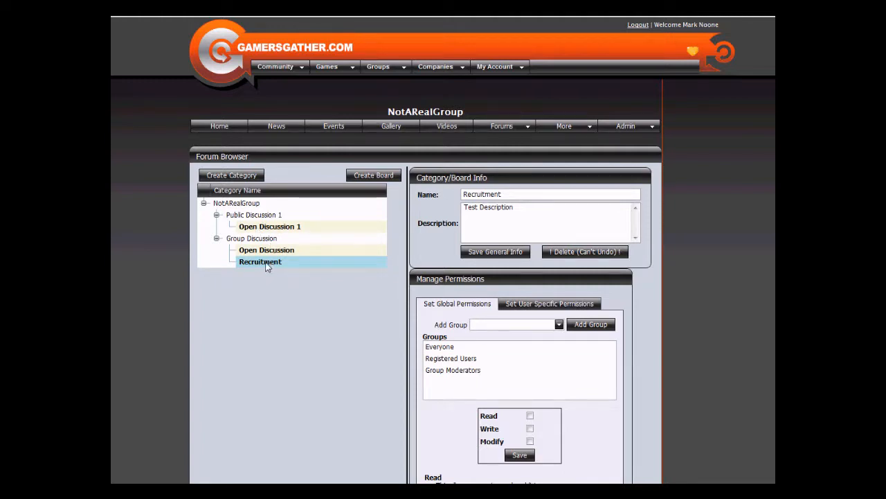
Step: Create a subcategory named Archive in Group Discussion and move the Recruitment board into it
{"action": "left_click", "coordinate": [250, 241]}
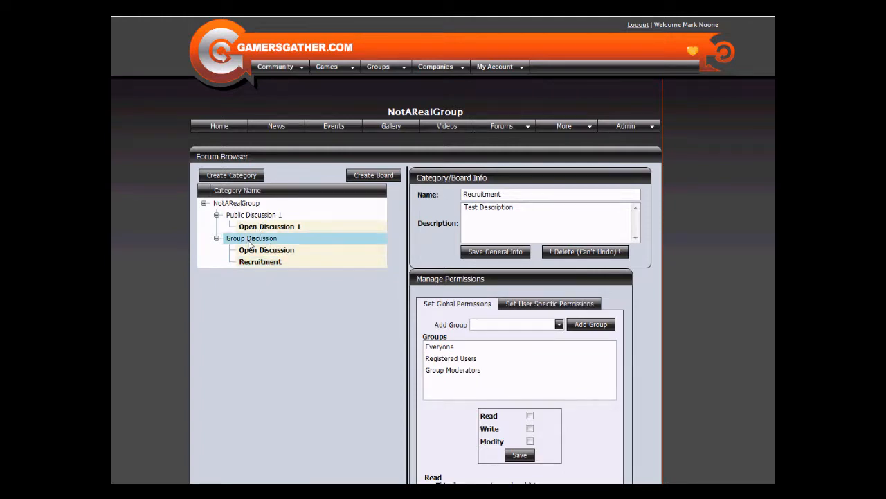
{"action": "left_click", "coordinate": [239, 177]}
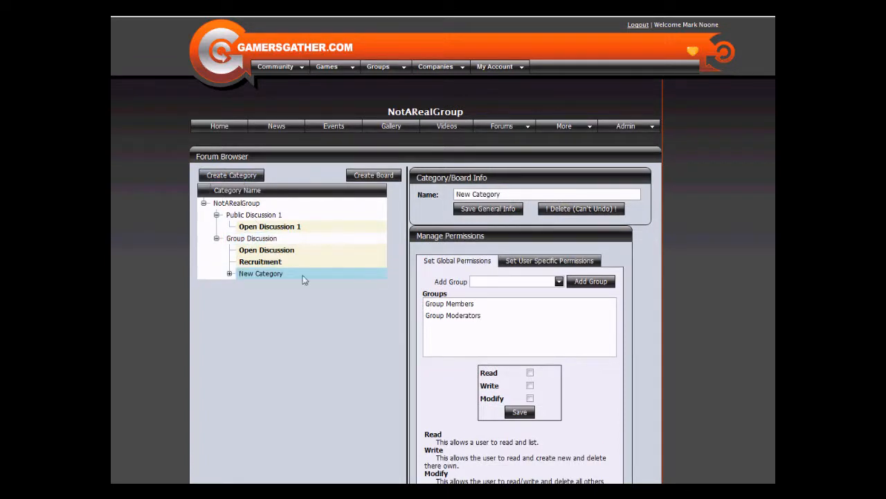
{"action": "triple_click", "coordinate": [510, 196]}
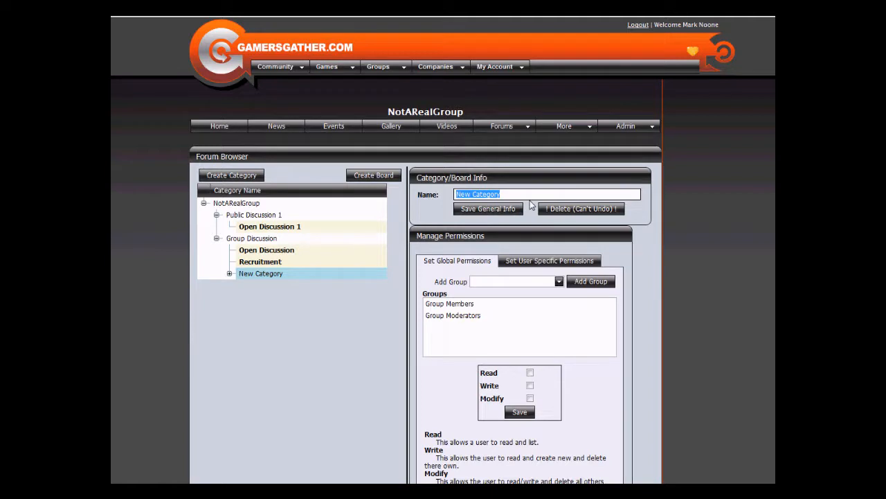
{"action": "type", "text": "Archive"}
{"action": "left_click", "coordinate": [513, 210]}
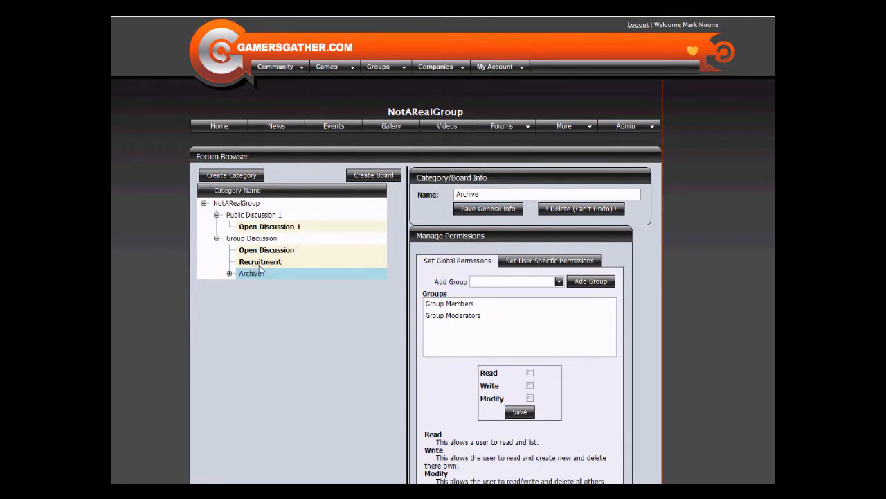
{"action": "left_click_drag", "start_coordinate": [272, 266], "coordinate": [255, 275]}
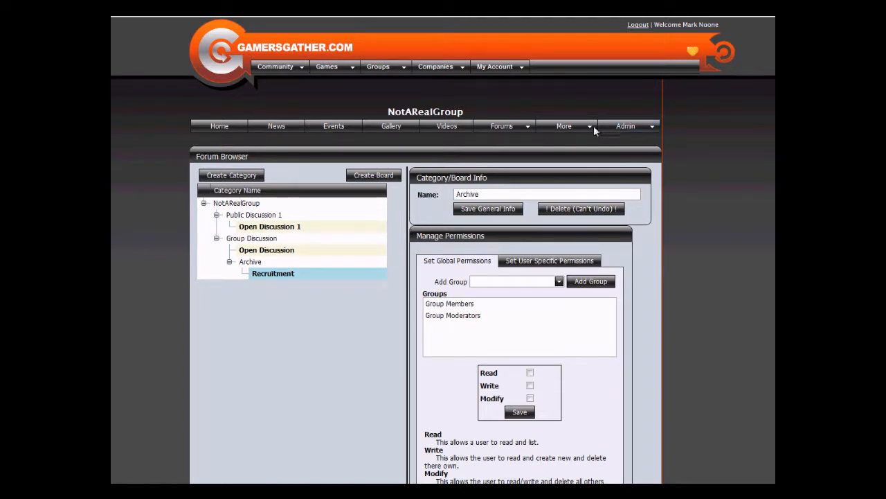
Step: Open the group's forums and view the board and post statistics of the Public Discussion 1 category
{"action": "mouse_move", "coordinate": [515, 128]}
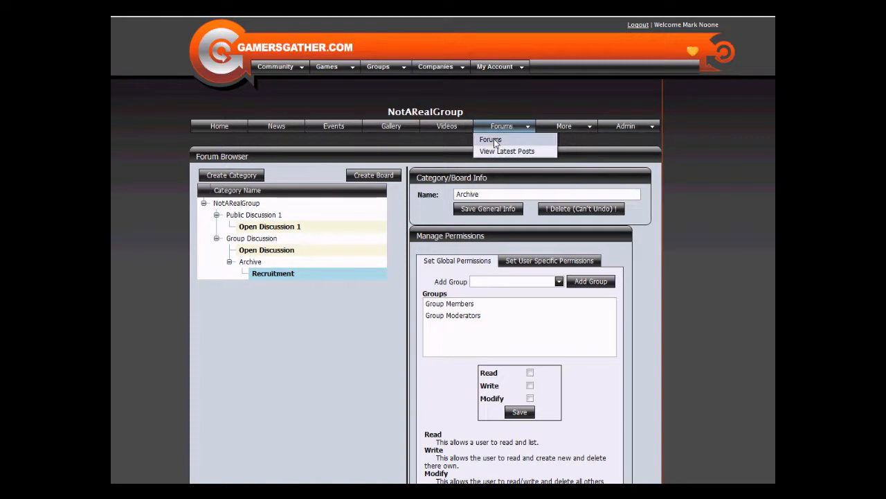
{"action": "left_click", "coordinate": [492, 140]}
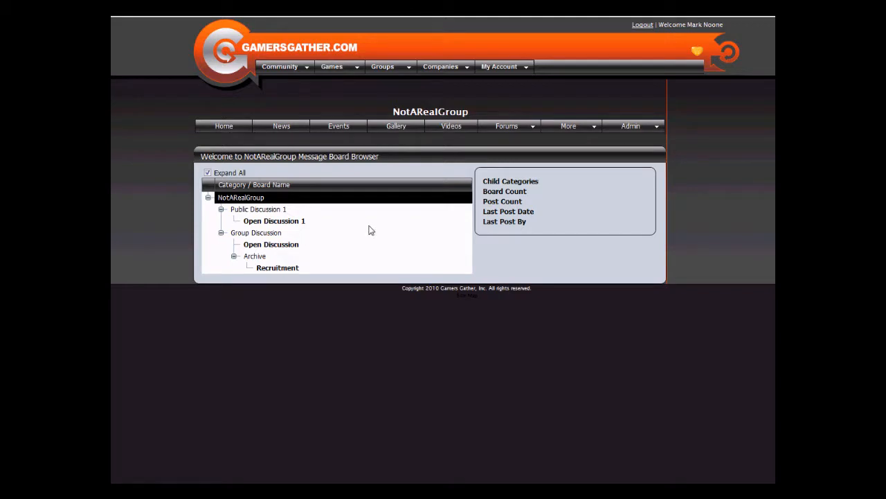
{"action": "left_click_drag", "start_coordinate": [726, 26], "coordinate": [689, 27]}
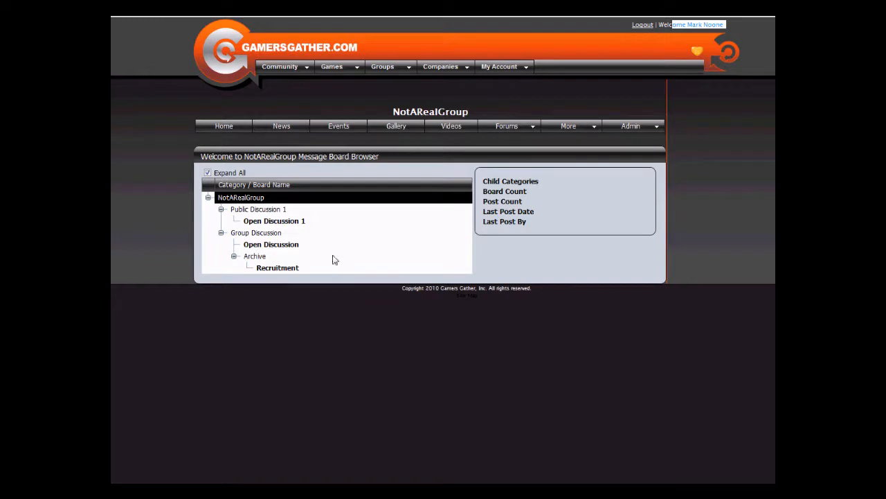
{"action": "left_click", "coordinate": [265, 211]}
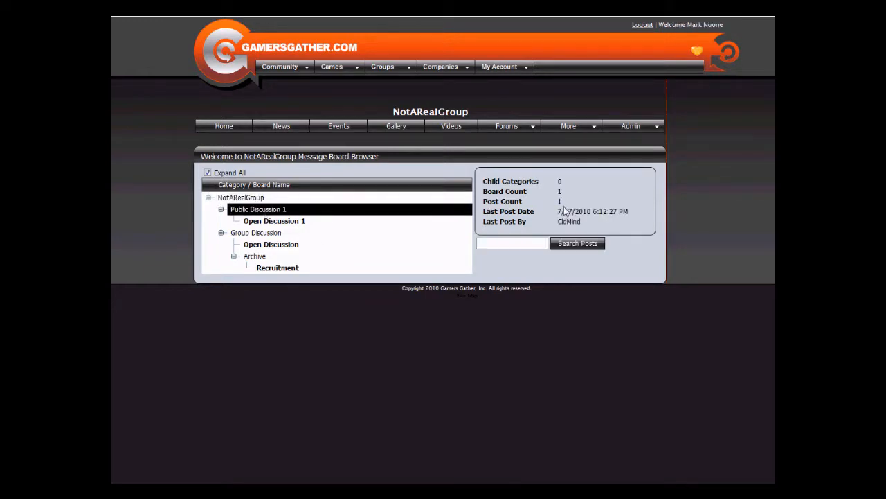
{"action": "left_click_drag", "start_coordinate": [506, 222], "coordinate": [533, 222]}
{"action": "left_click", "coordinate": [523, 218]}
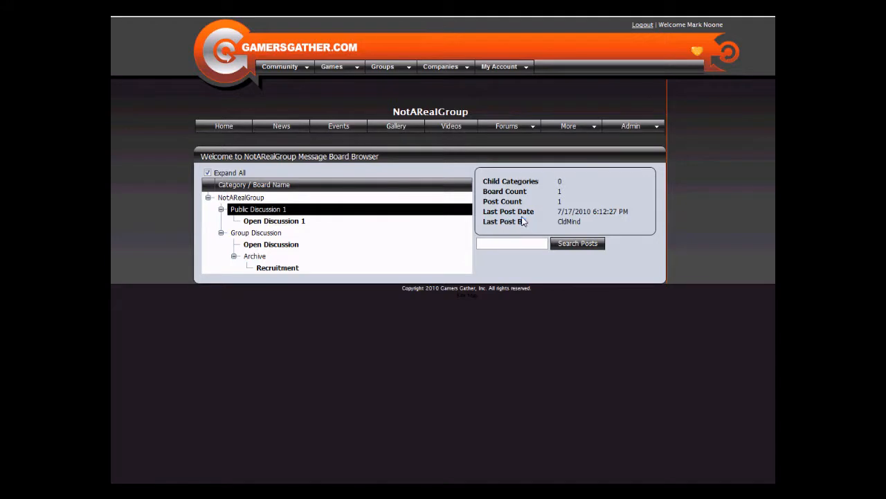
Step: Open the Welcome! post on the Open Discussion 1 board and post the reply "Test Reply"
{"action": "left_click", "coordinate": [280, 223]}
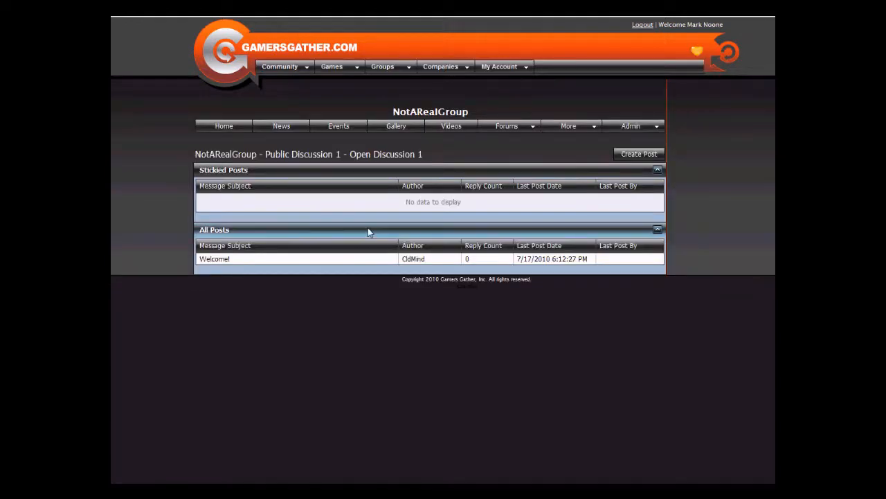
{"action": "left_click", "coordinate": [215, 260]}
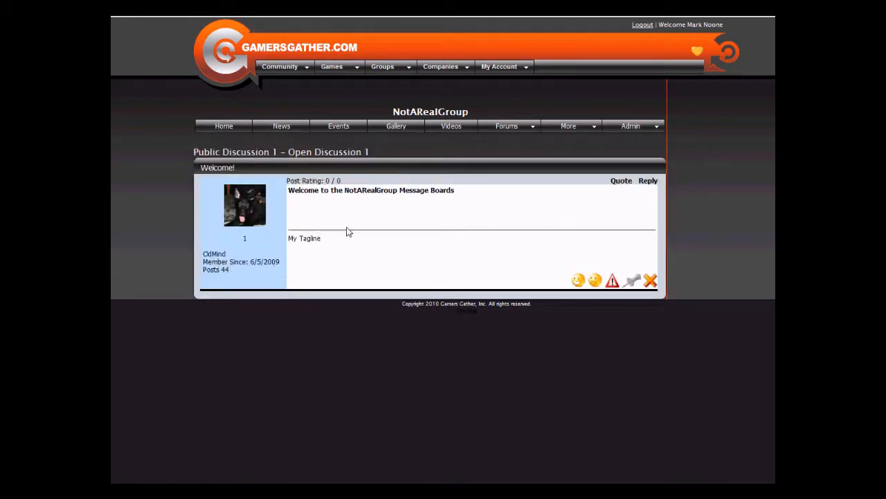
{"action": "left_click", "coordinate": [646, 182]}
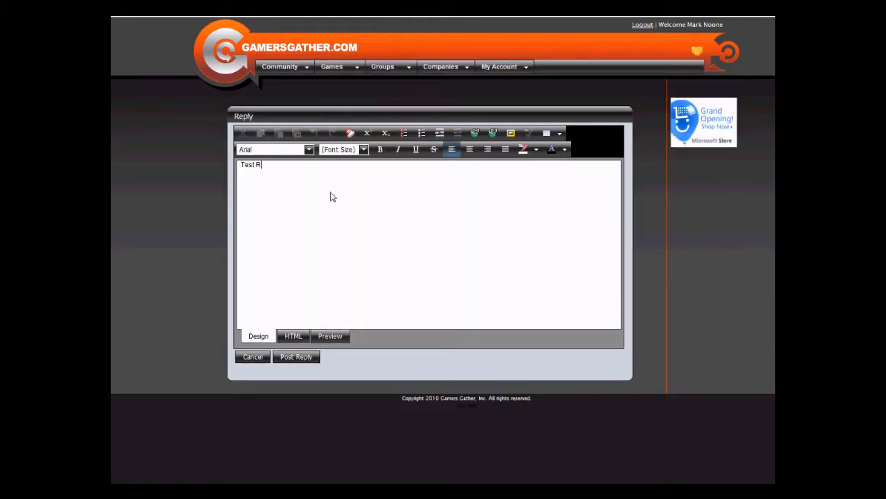
{"action": "left_click", "coordinate": [307, 358]}
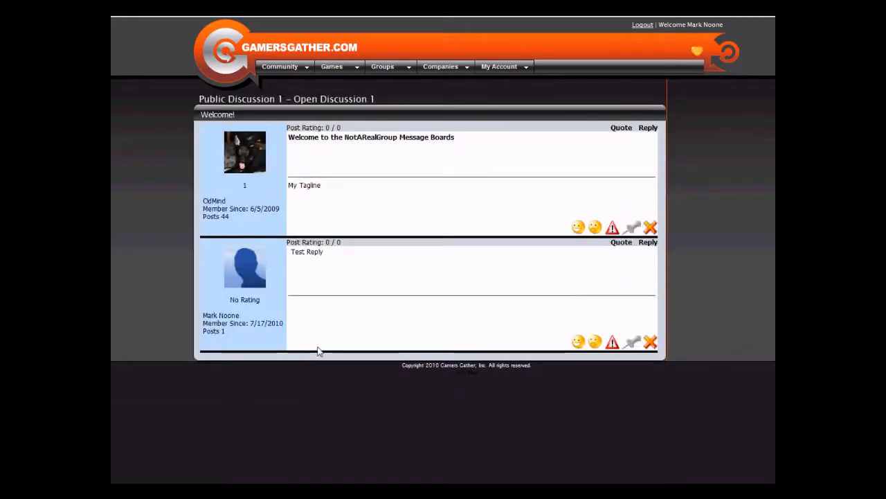